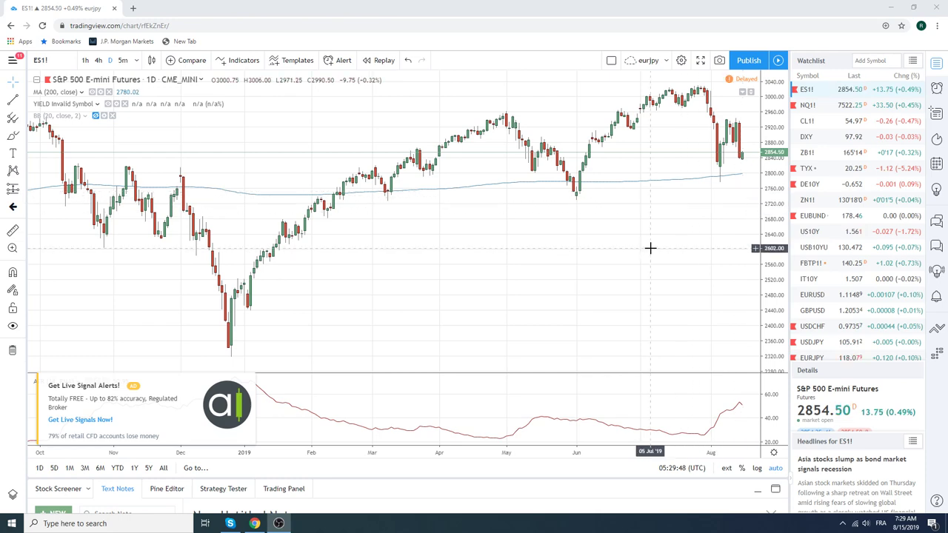
Step: Load the EURUSD daily chart and zoom in and out to review its descending trendline and 200 MA
scroll(620, 267, up, 2)
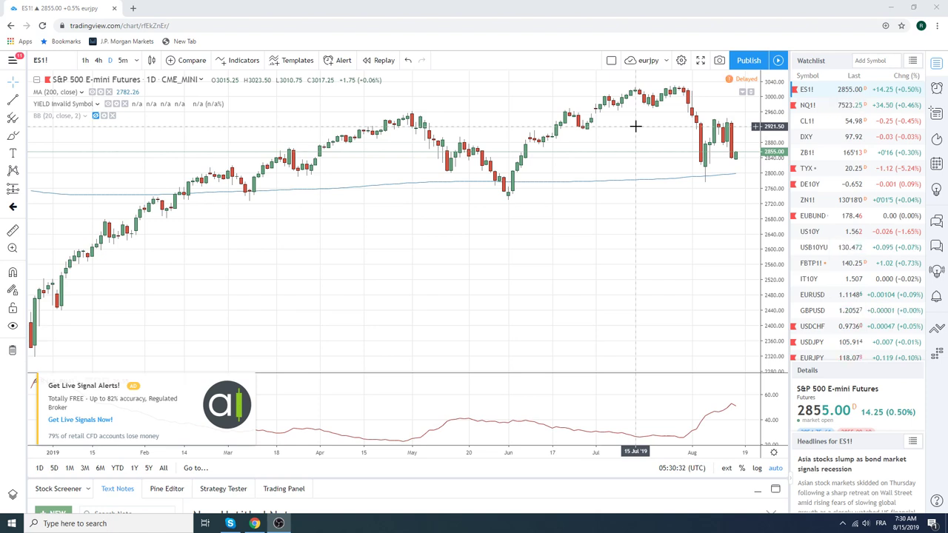
scroll(843, 258, down, 1)
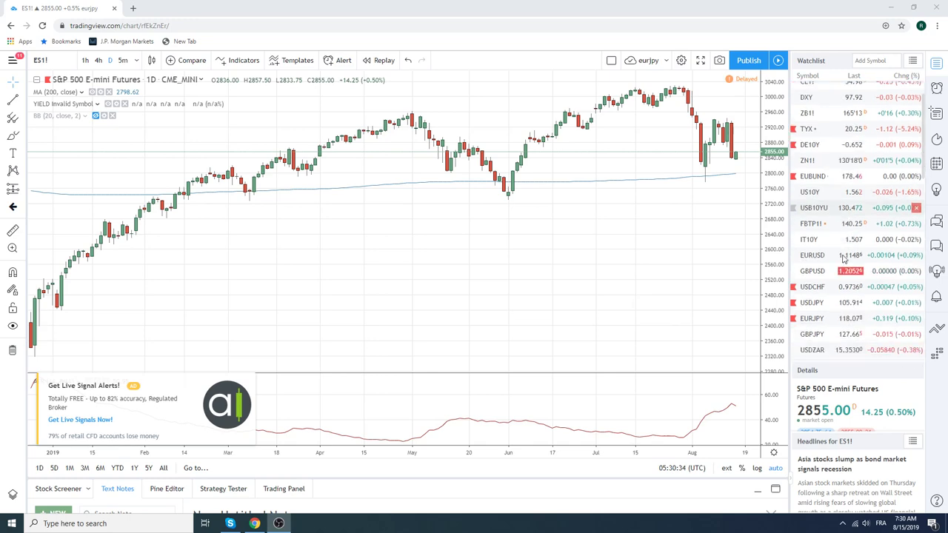
click(812, 256)
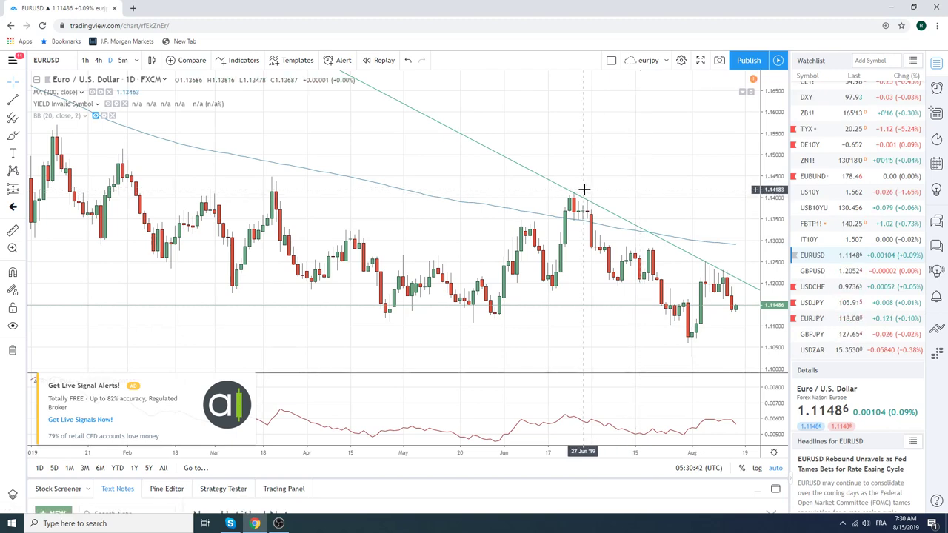
scroll(584, 189, up, 3)
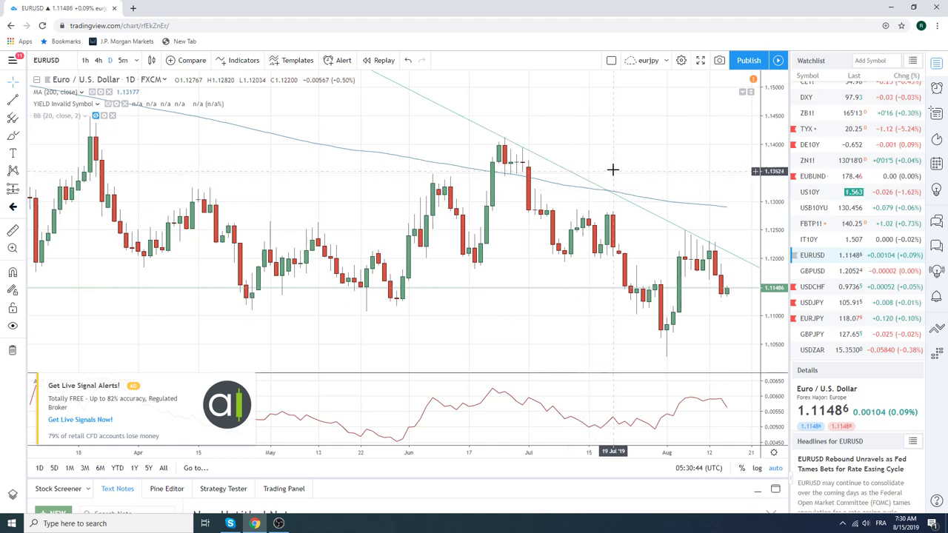
scroll(612, 170, down, 3)
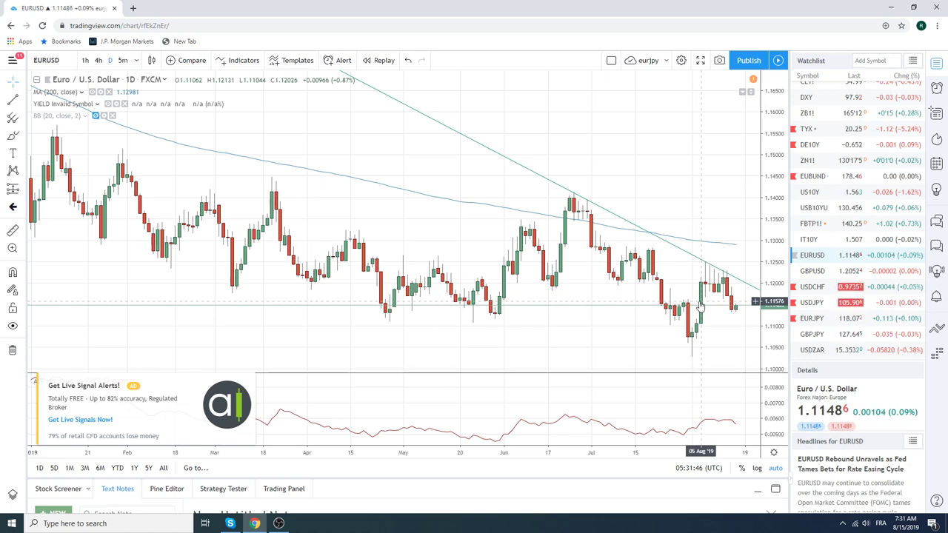
Step: Review EURUSD on 1-hour bars, then switch to the Euro Bund (EUBUND) chart
click(86, 61)
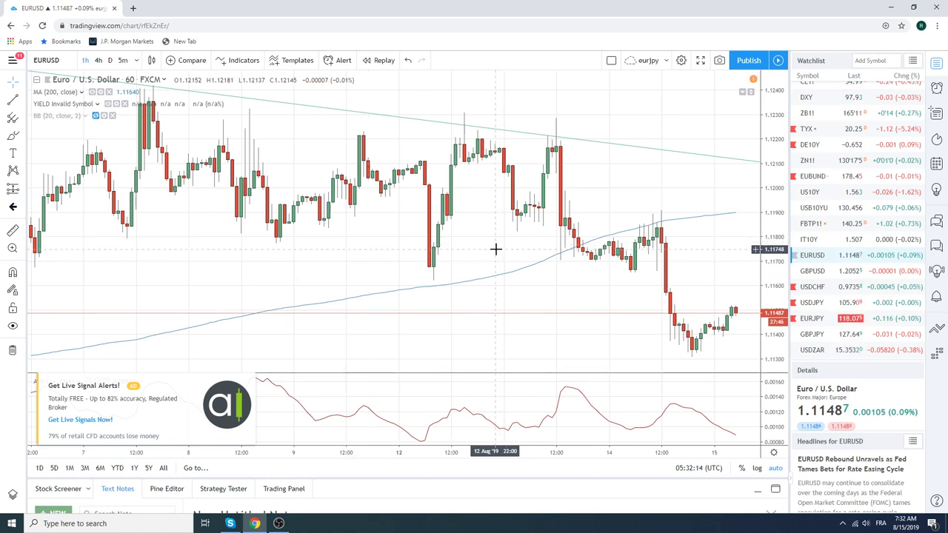
click(818, 180)
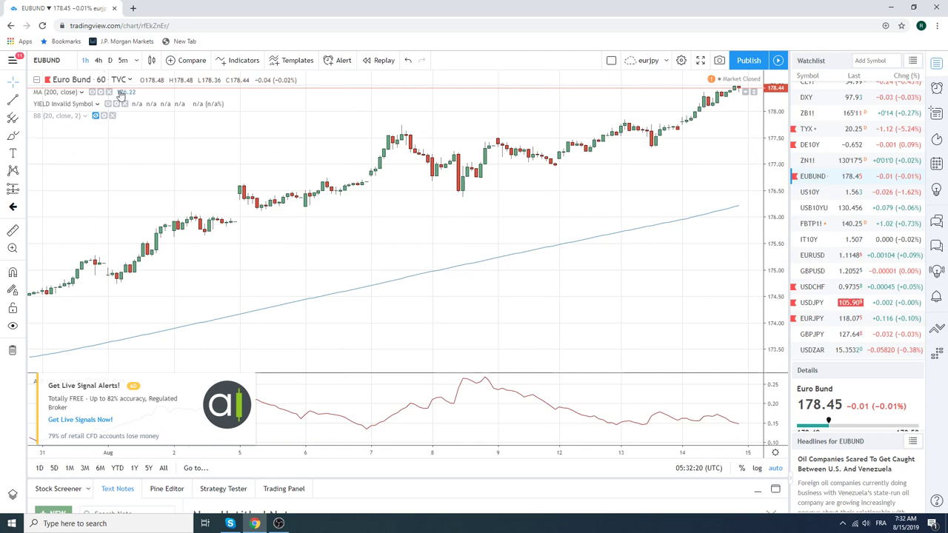
Step: Put the Euro Bund on daily candles and zoom out and back in to review the 200 MA
click(110, 60)
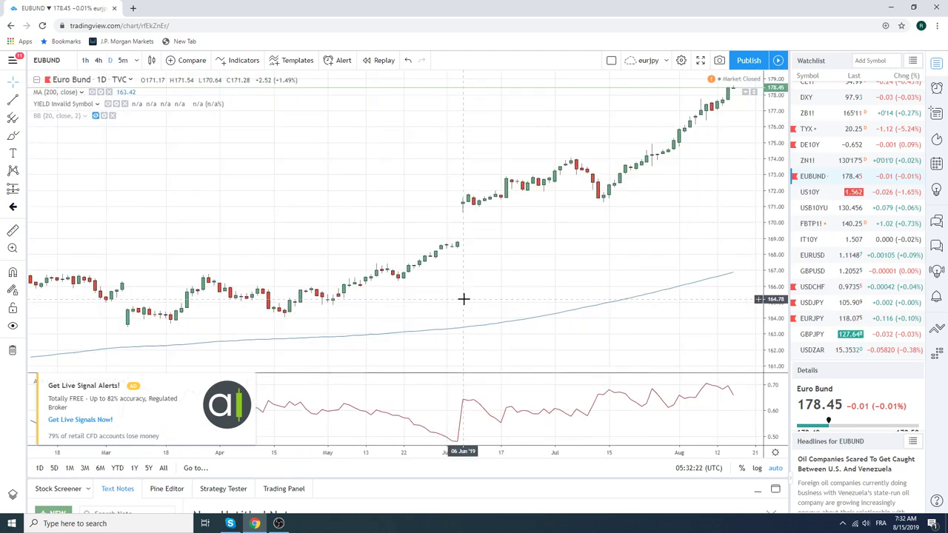
scroll(464, 300, down, 2)
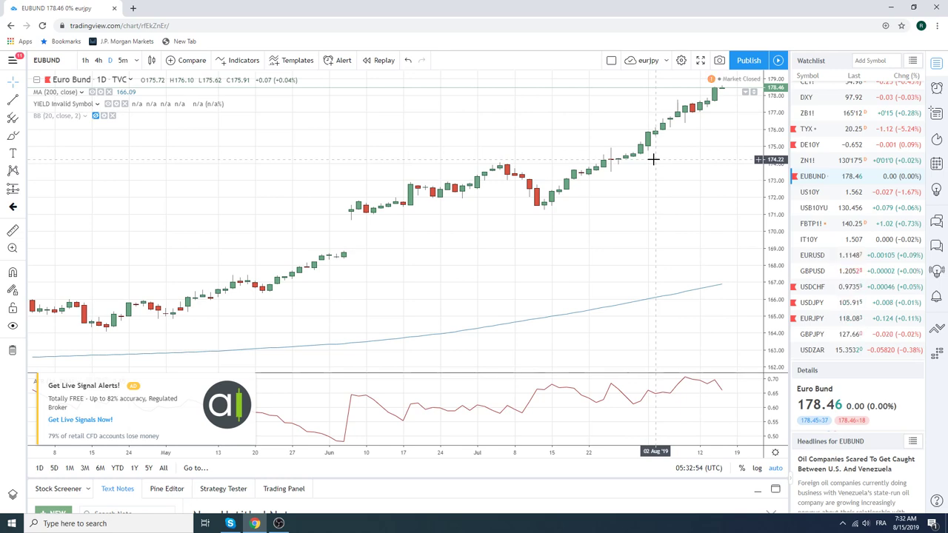
scroll(655, 163, down, 4)
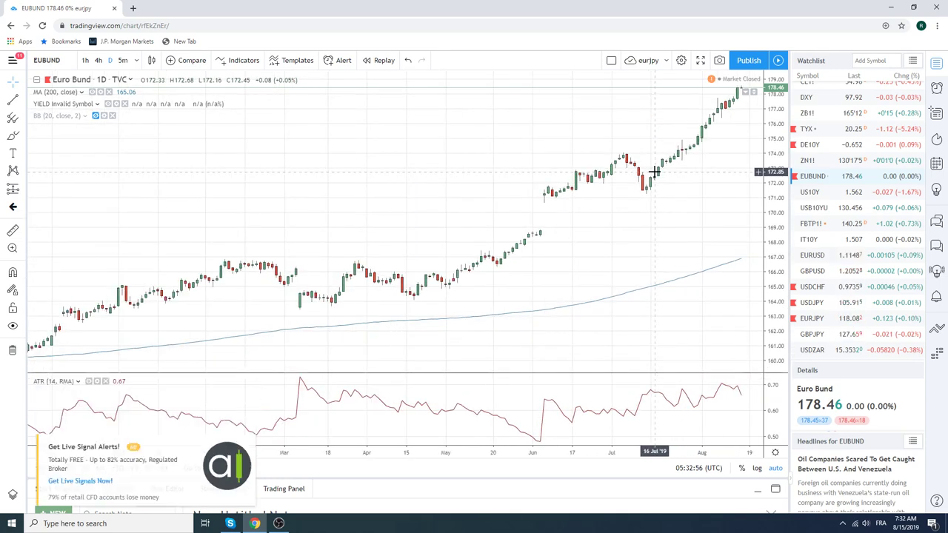
scroll(654, 172, down, 4)
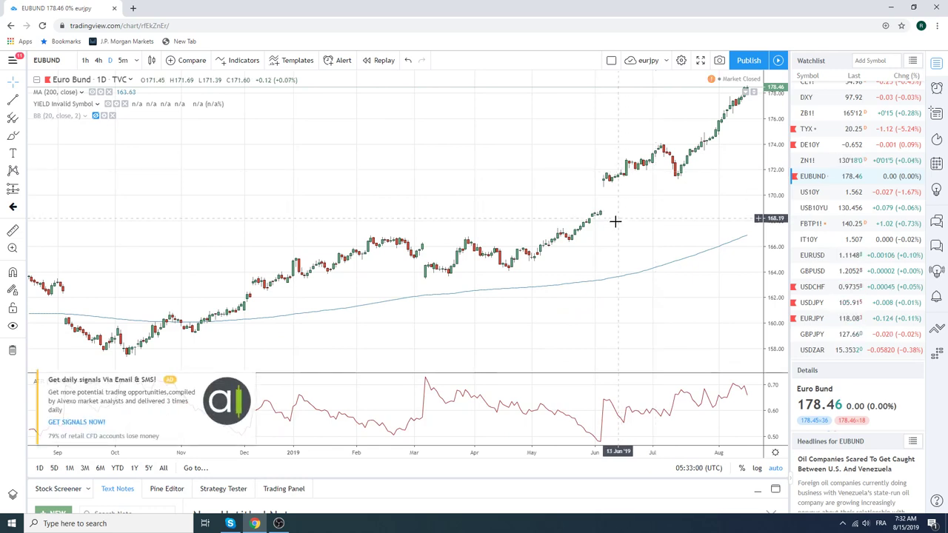
scroll(610, 235, up, 5)
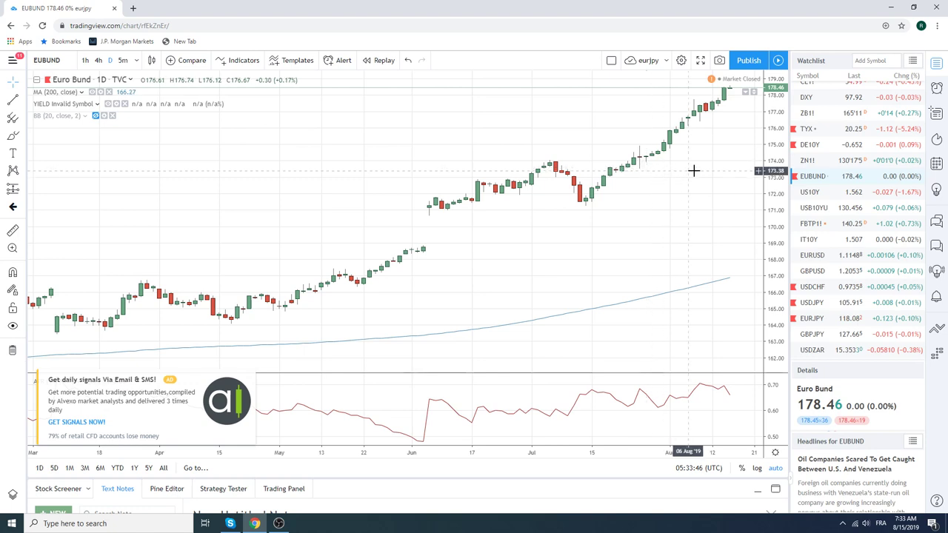
Step: Review USDJPY, hide the ad covering the ATR pane for now, then load GBPUSD
click(827, 304)
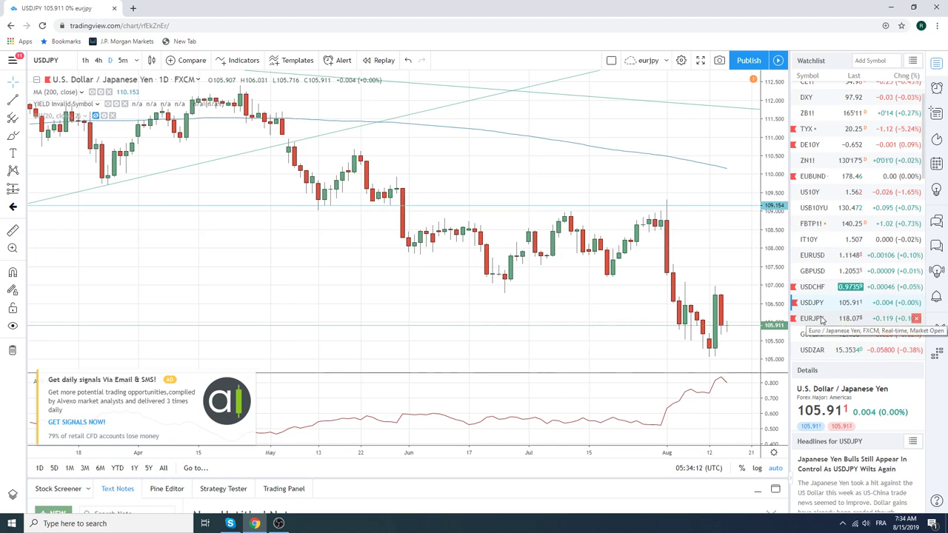
scroll(731, 288, up, 5)
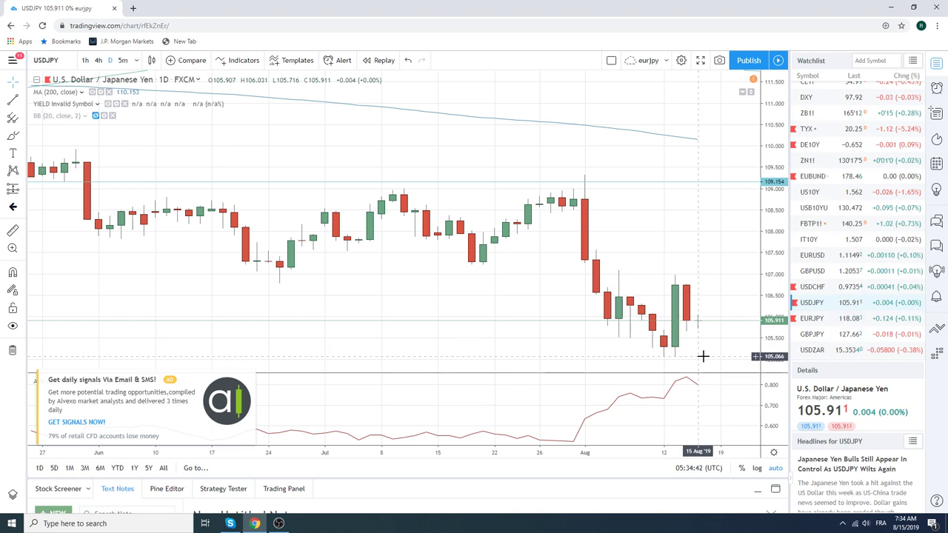
click(249, 377)
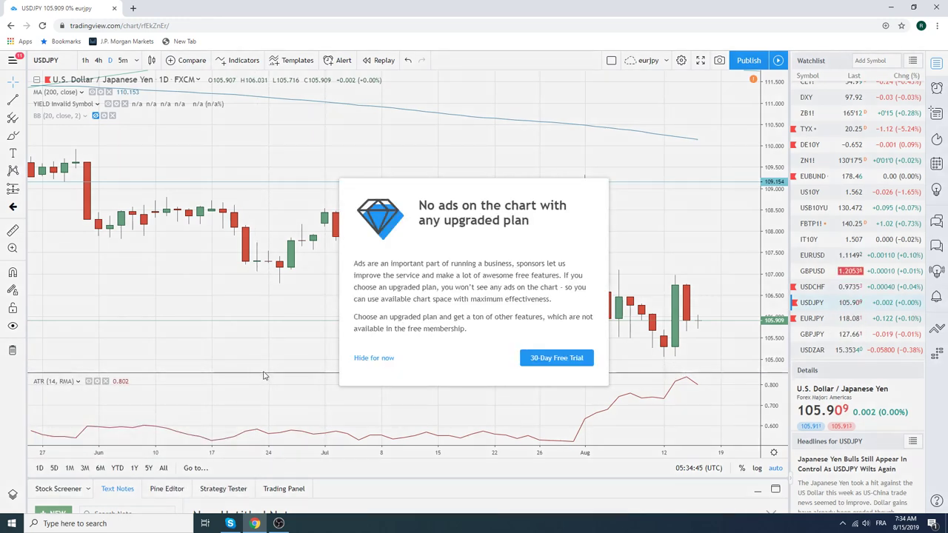
click(362, 361)
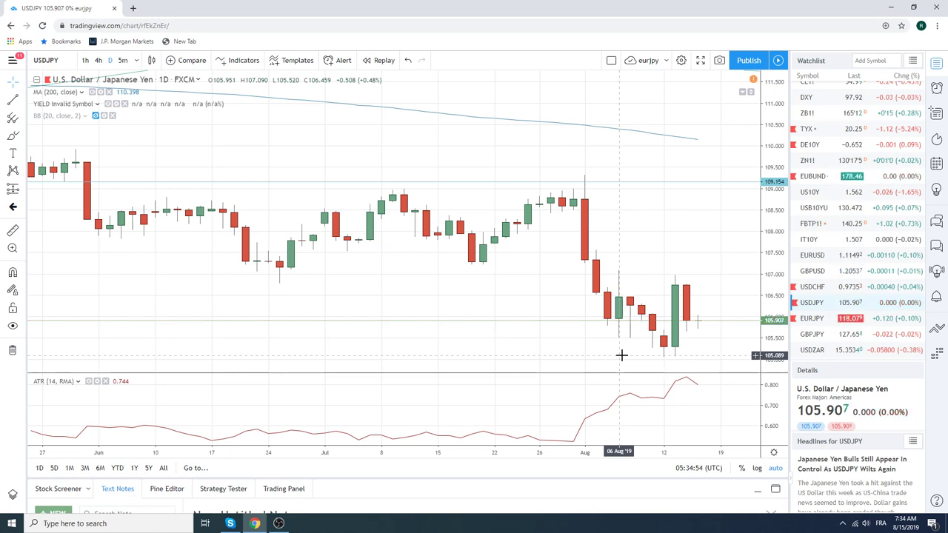
click(813, 271)
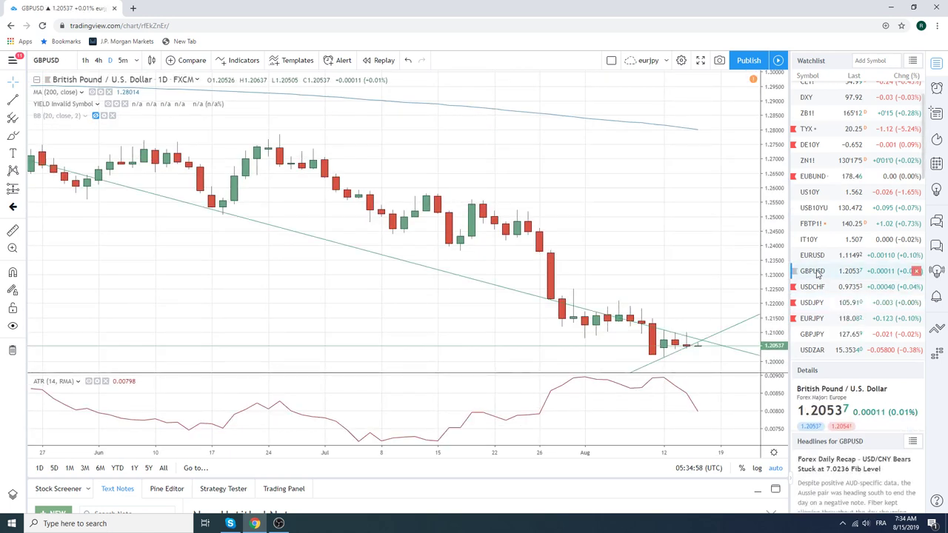
Step: Hide GBPUSD's descending trendline and zoom out to show April through mid-August
right_click(473, 283)
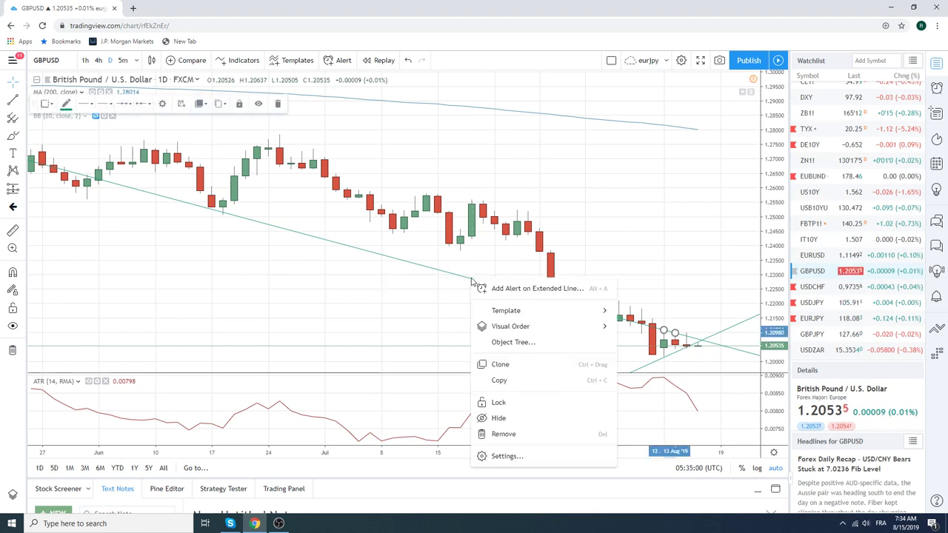
click(539, 417)
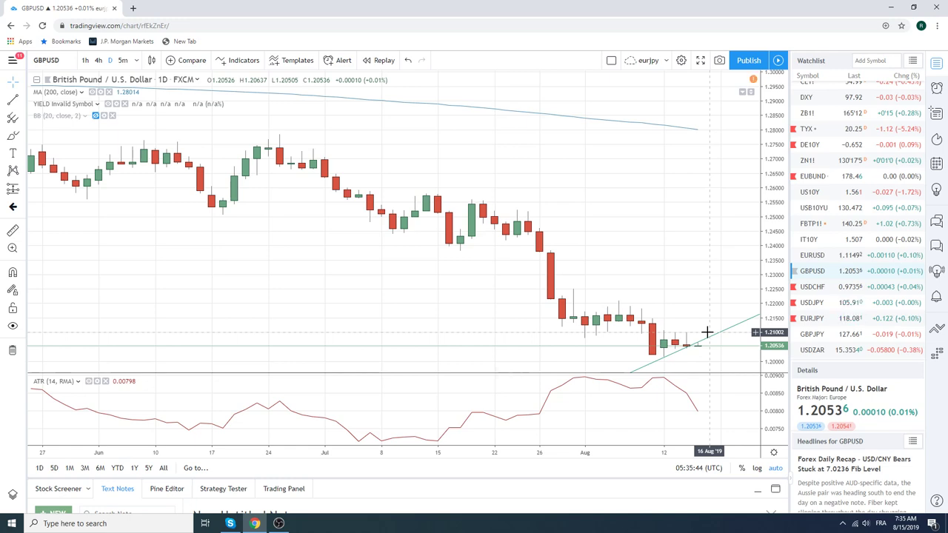
scroll(692, 302, down, 2)
scroll(692, 303, down, 2)
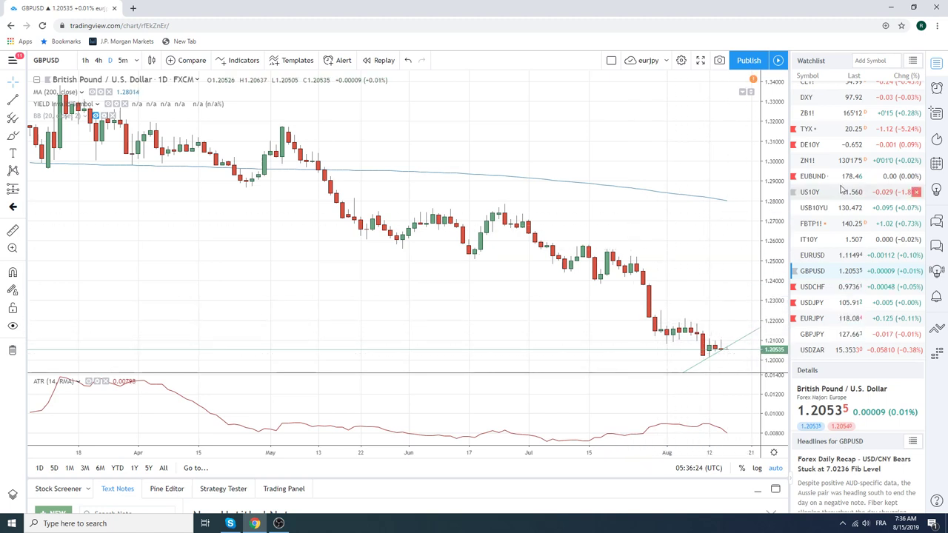
Step: Find EURNOK further down the watchlist and load its daily chart
scroll(829, 177, down, 3)
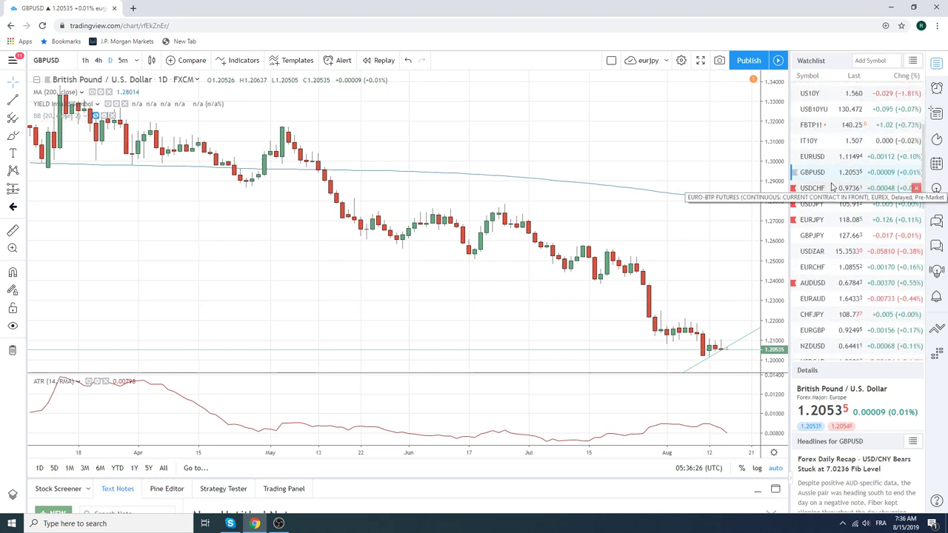
scroll(852, 185, down, 2)
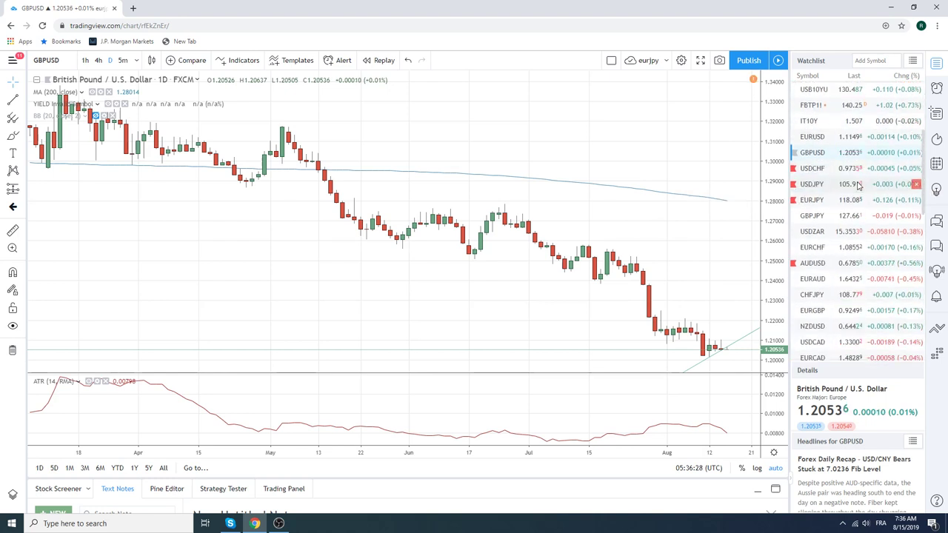
scroll(858, 185, down, 1)
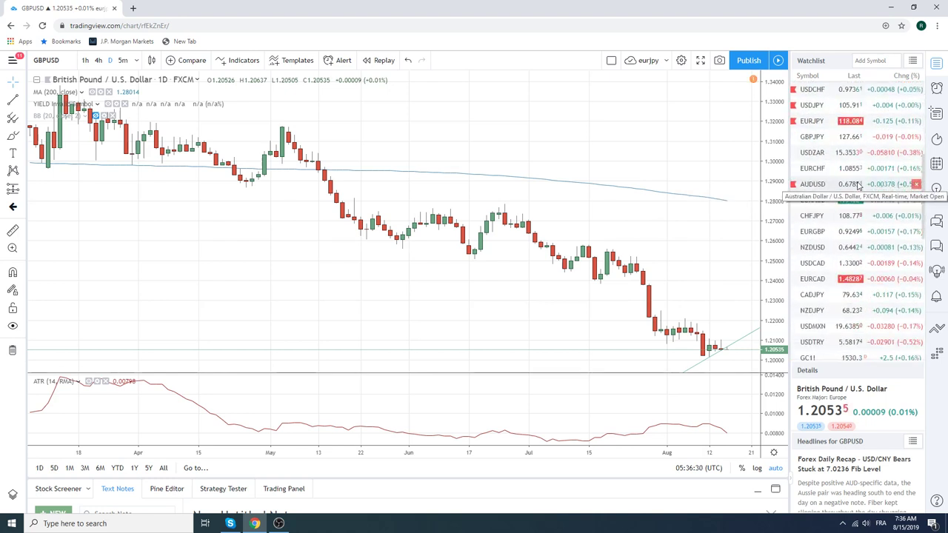
scroll(863, 220, down, 1)
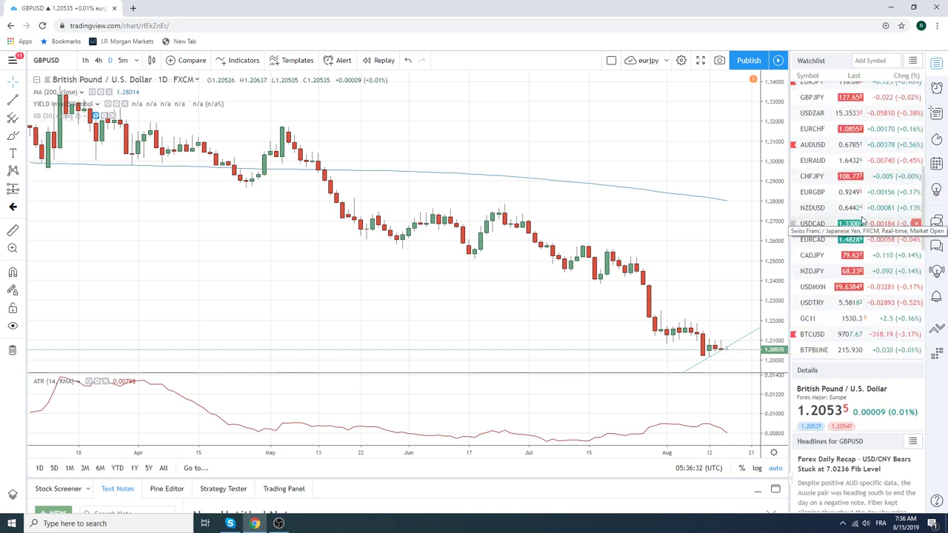
scroll(864, 220, down, 10)
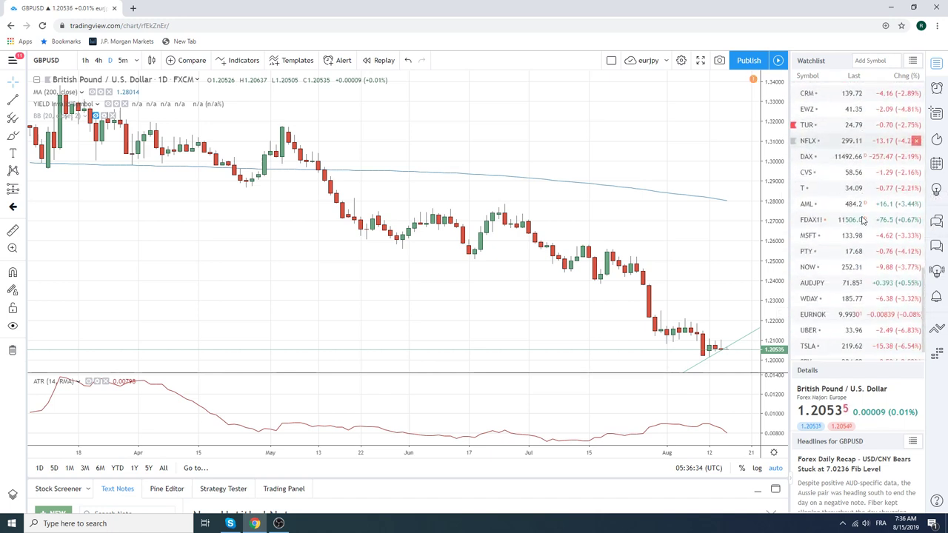
click(874, 314)
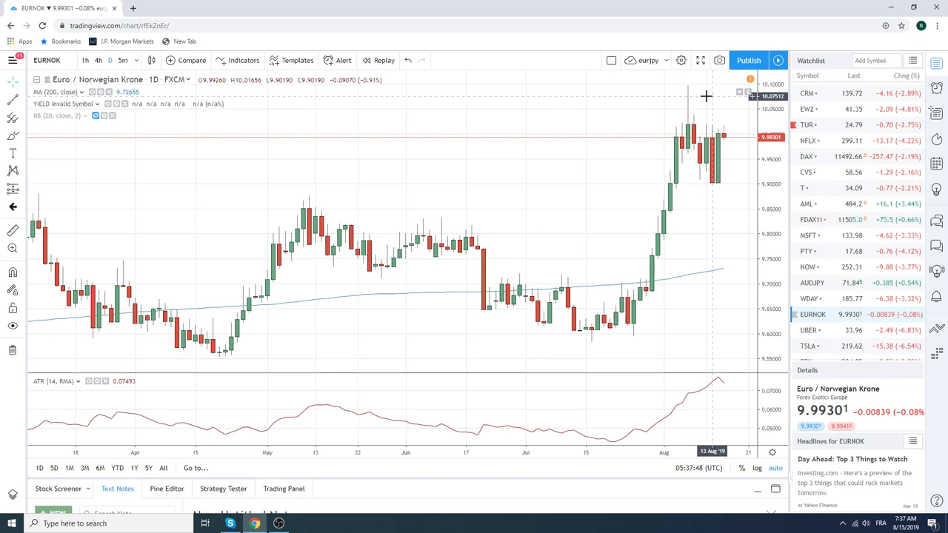
Step: Go back up the watchlist and load the AUDUSD chart
scroll(849, 161, down, 1)
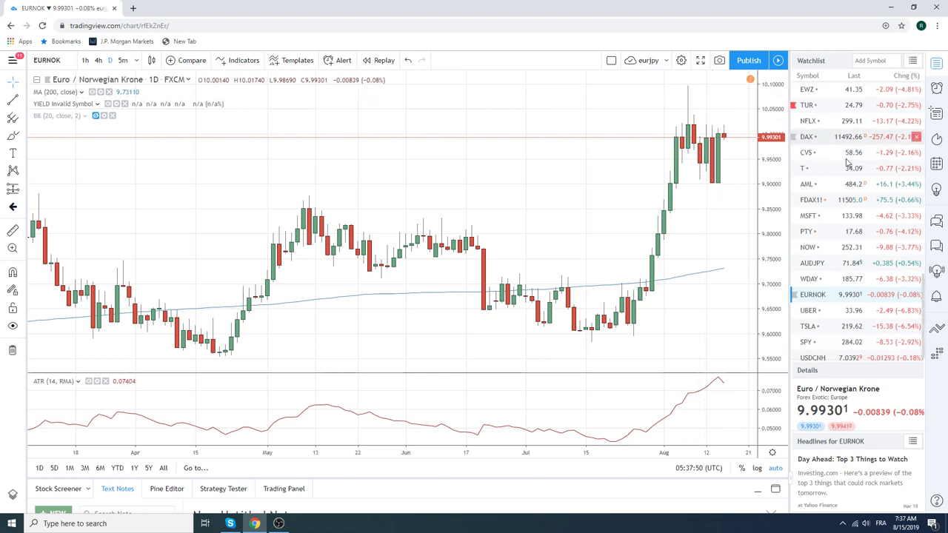
scroll(874, 262, up, 5)
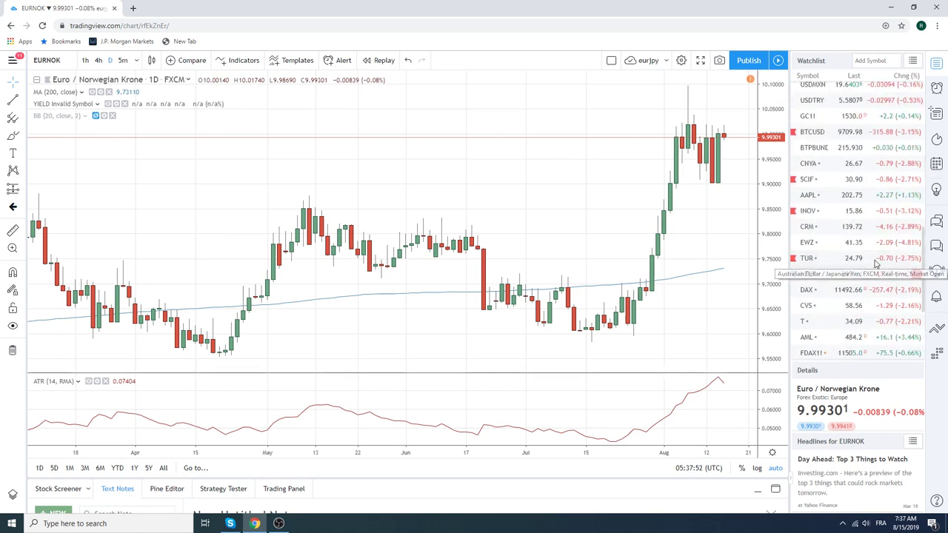
scroll(874, 262, up, 2)
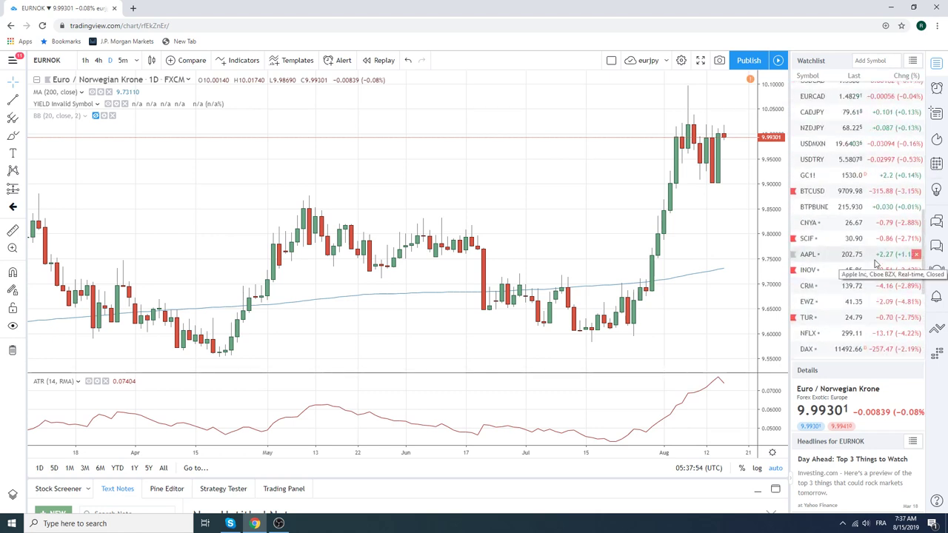
scroll(874, 262, up, 2)
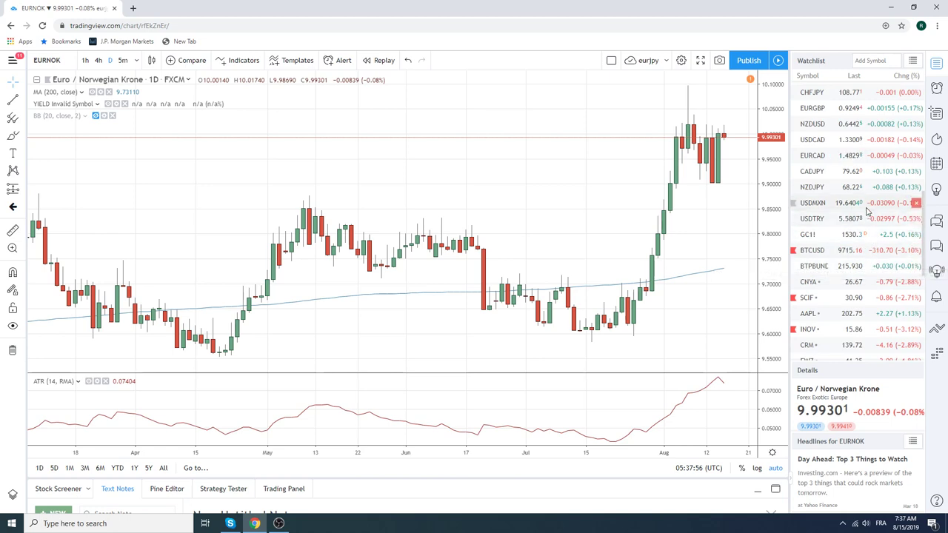
scroll(861, 196, up, 1)
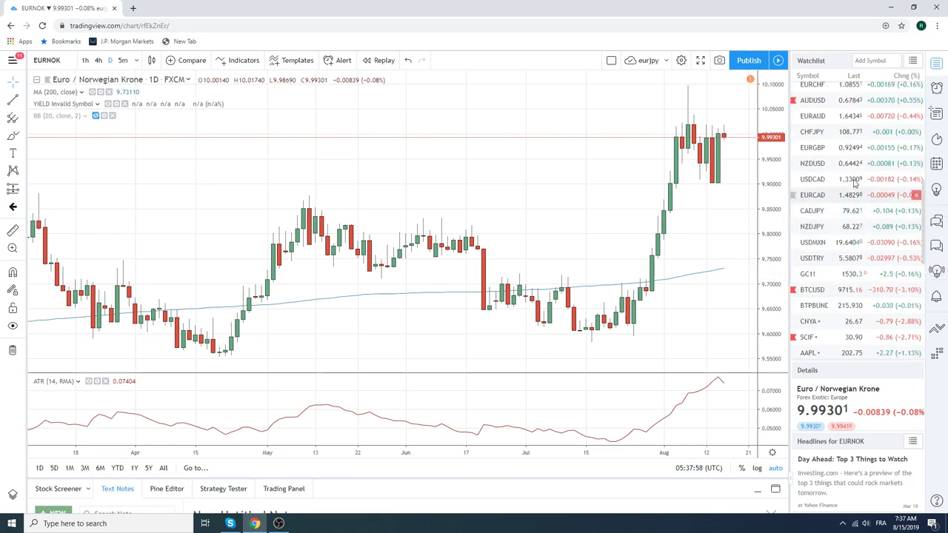
click(818, 100)
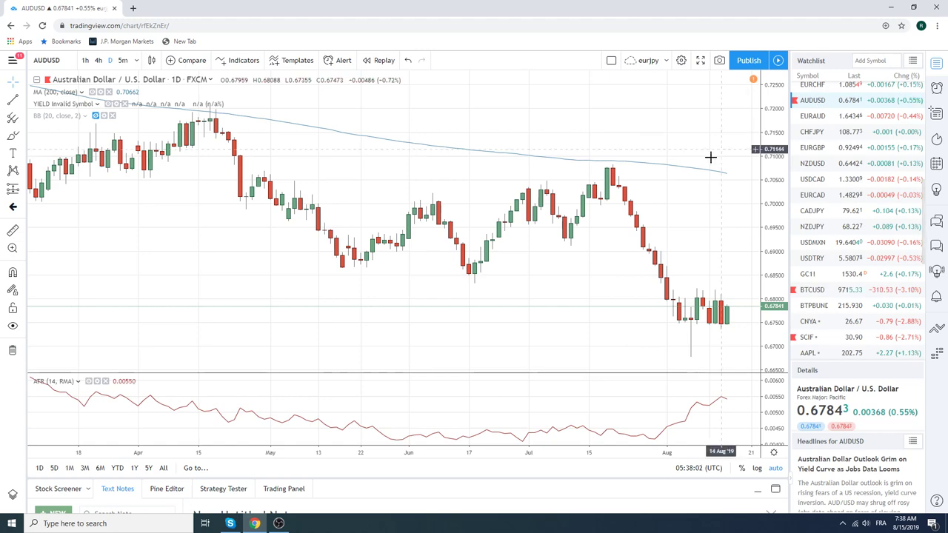
Step: Switch AUDUSD to 1-hour bars and zoom out to show more hours
click(85, 60)
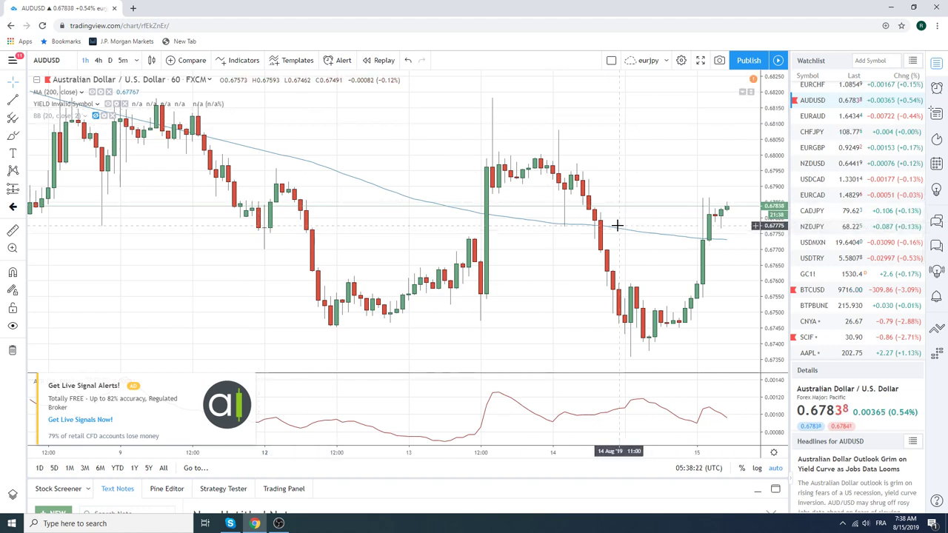
scroll(617, 225, down, 3)
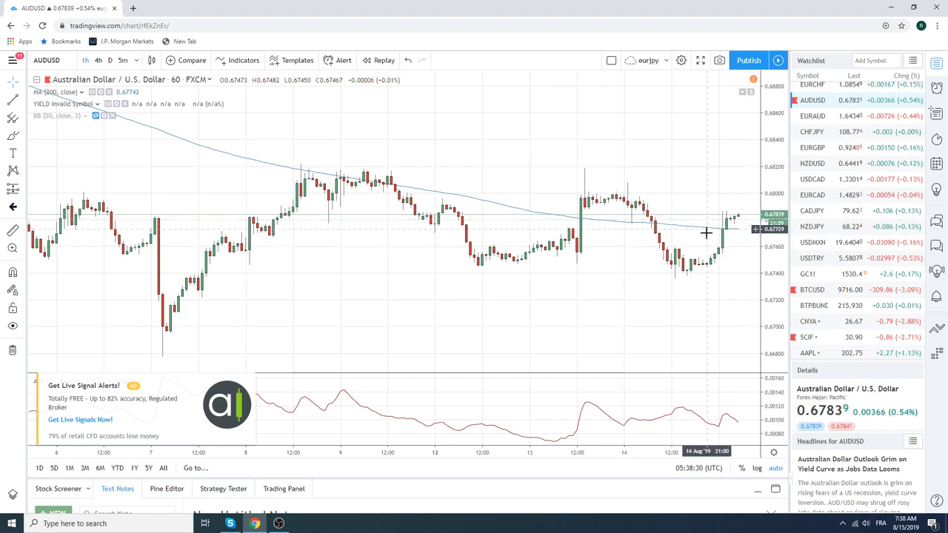
scroll(854, 239, up, 3)
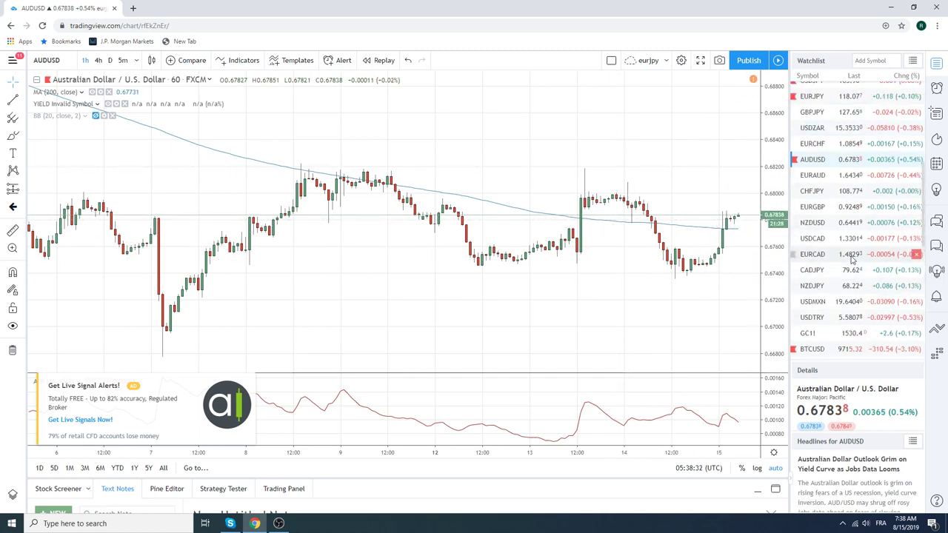
scroll(852, 259, up, 2)
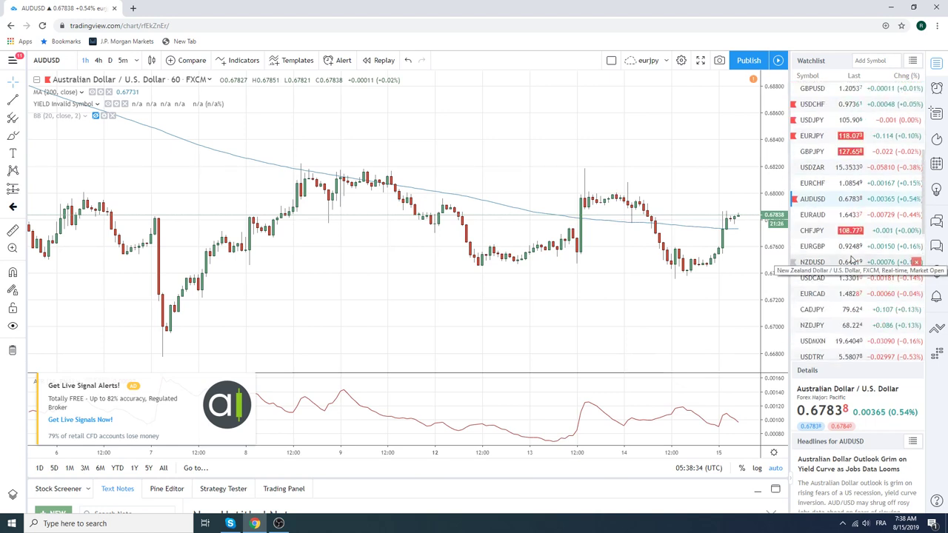